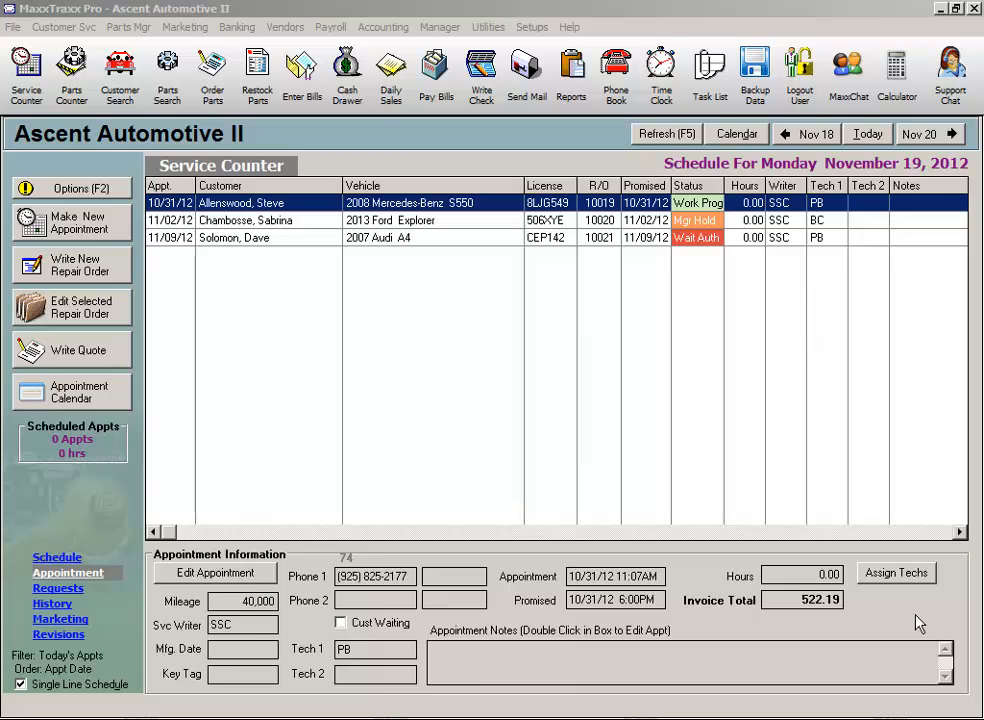
Search the customers for "Rocky" and open the customer record for Rocky Mountain Repair.
{"action": "left_click", "coordinate": [112, 107]}
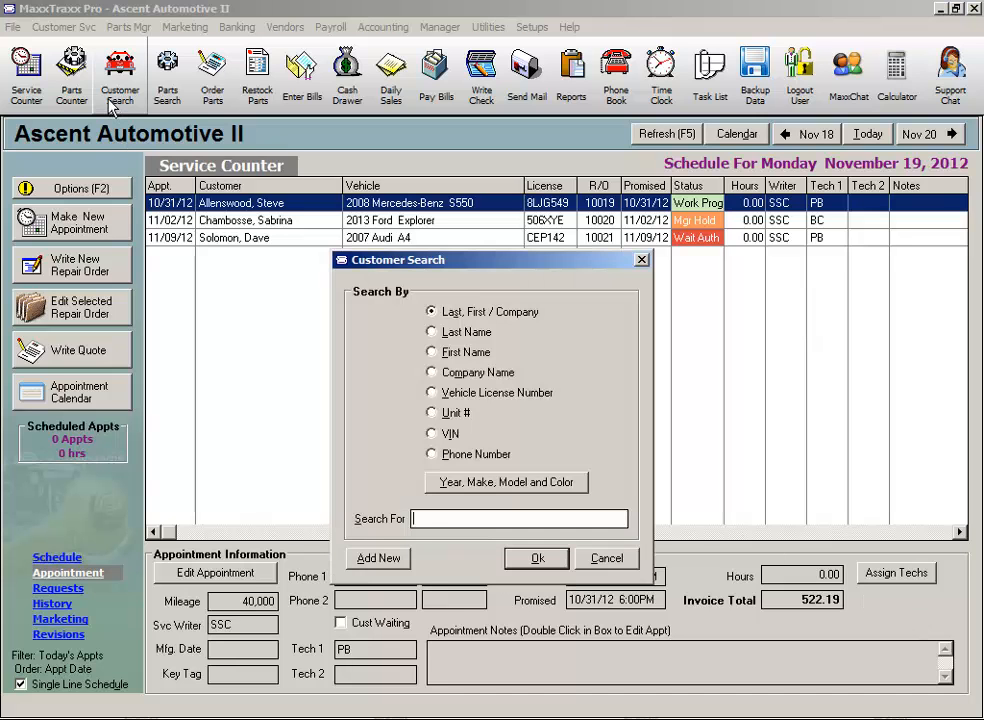
{"action": "type", "text": "Rocky"}
{"action": "key", "text": "Return"}
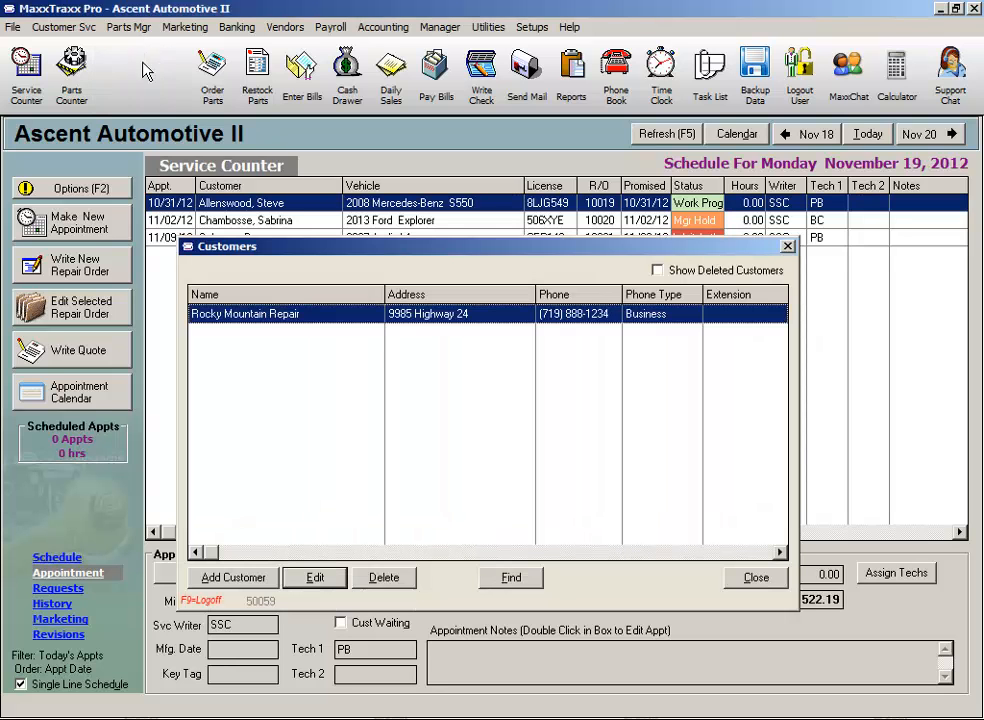
{"action": "right_click", "coordinate": [424, 320]}
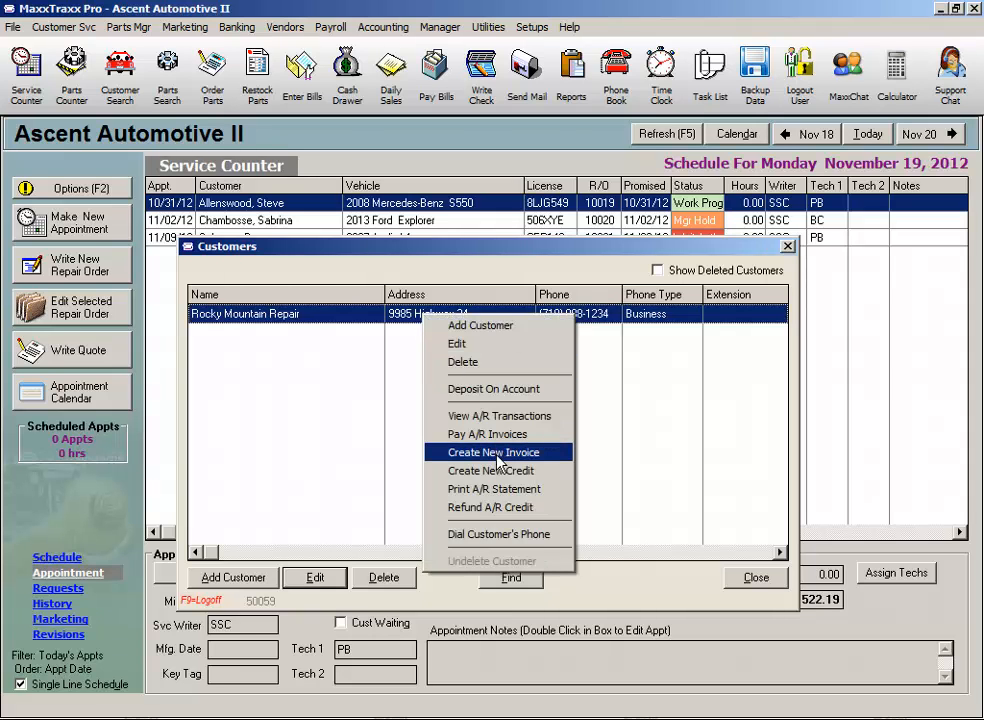
{"action": "left_click", "coordinate": [400, 318]}
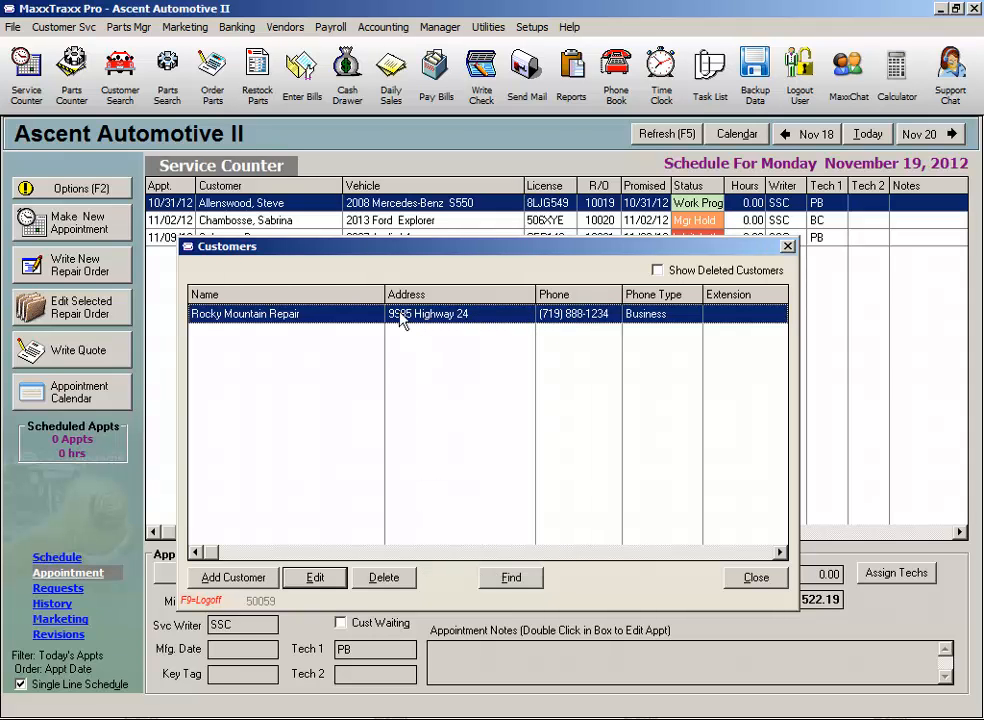
{"action": "double_click", "coordinate": [400, 318]}
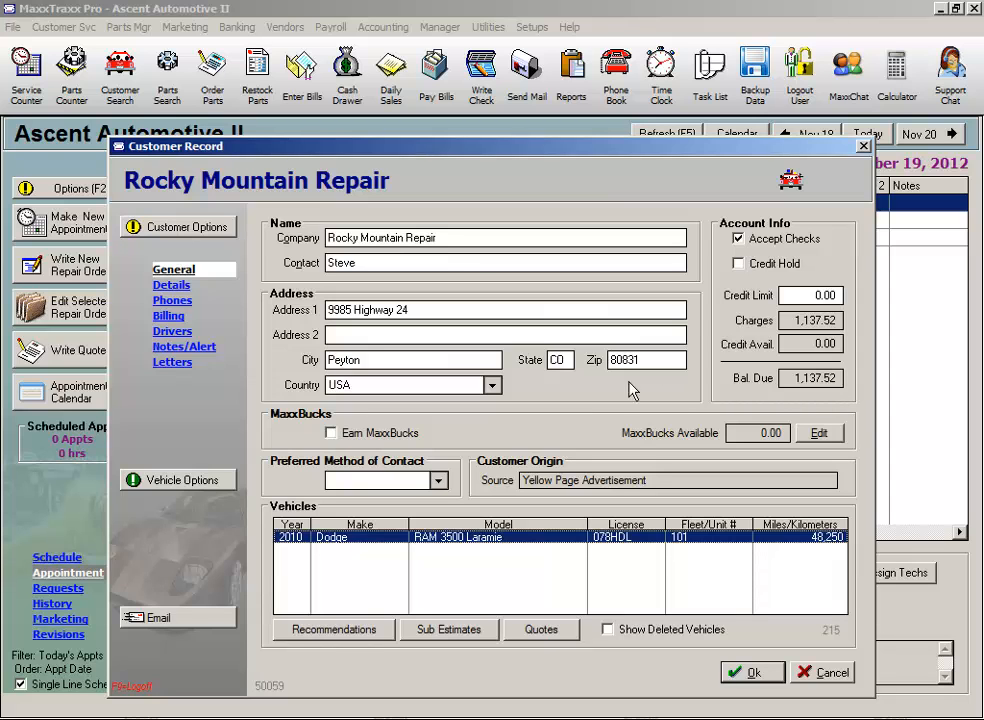
Create a new A/R invoice for the customer dated 8/25/2012 for 152.48, with the repair order number as the note.
{"action": "left_click", "coordinate": [183, 229]}
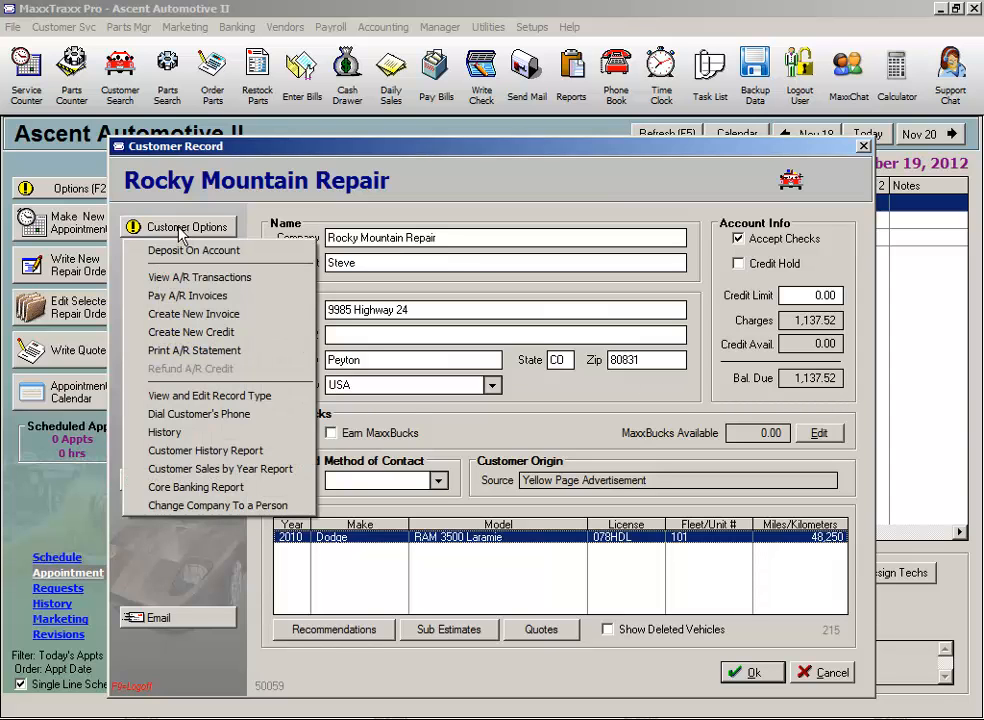
{"action": "left_click", "coordinate": [190, 316]}
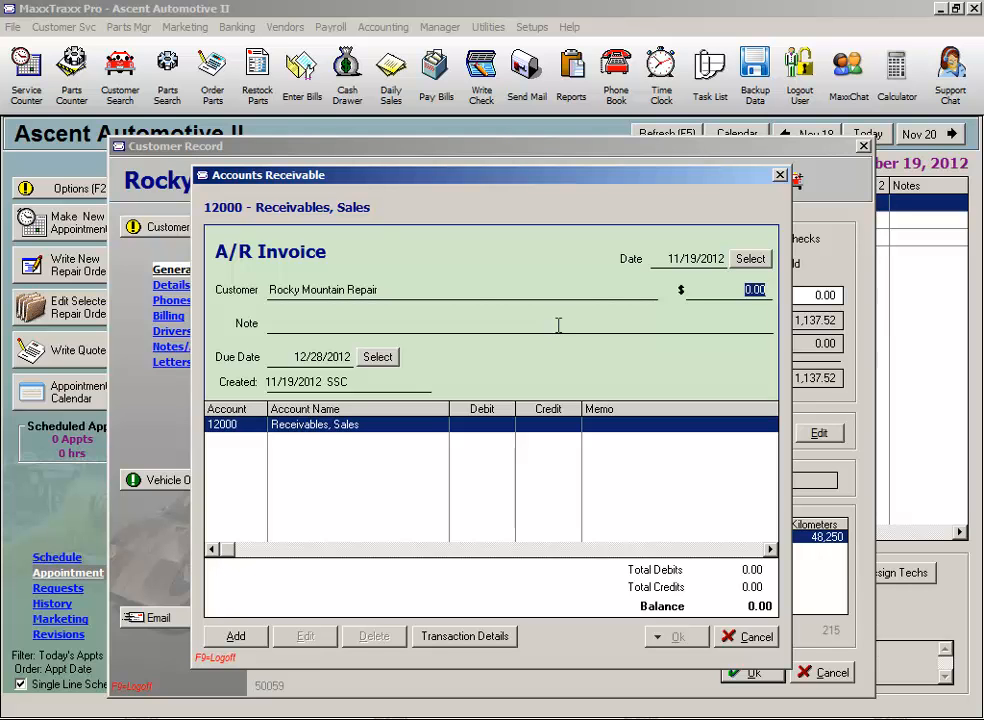
{"action": "left_click", "coordinate": [680, 259]}
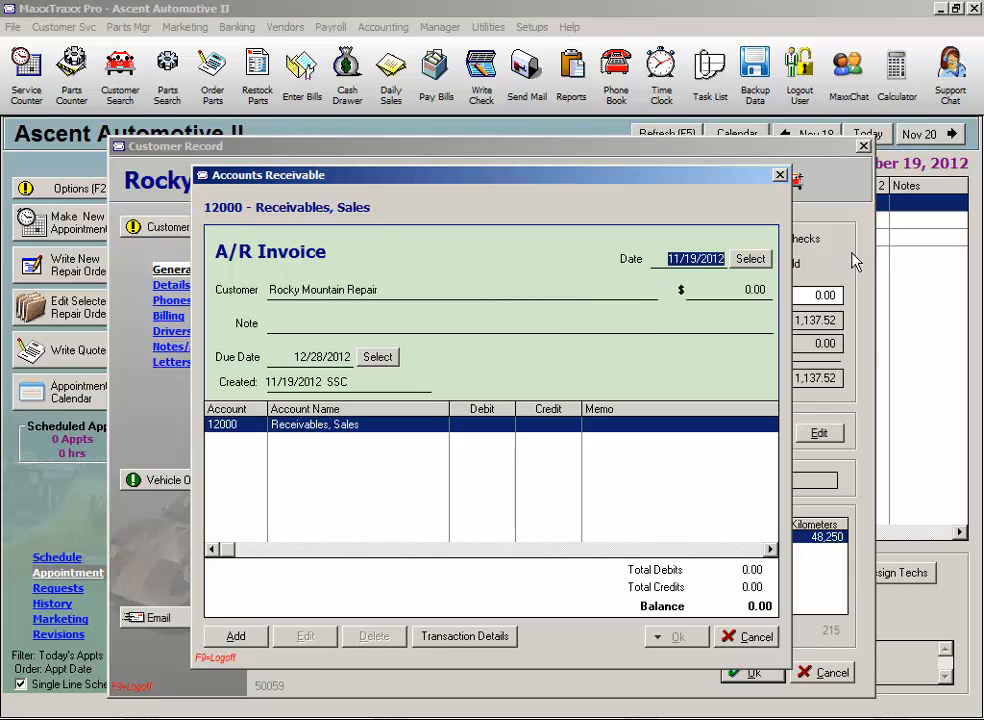
{"action": "type", "text": "8/25"}
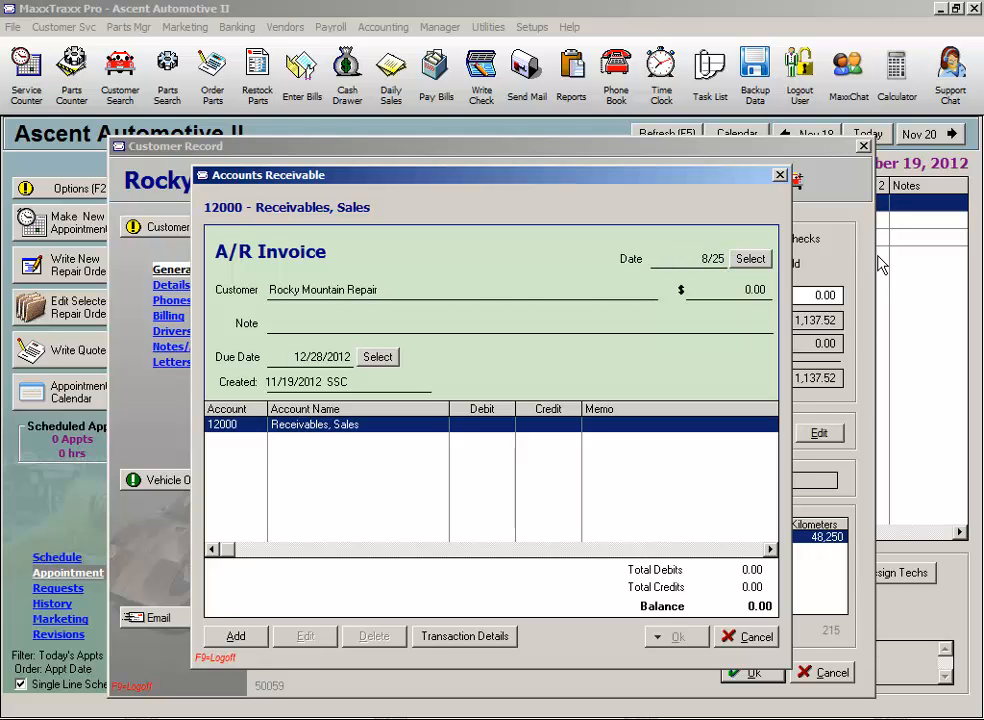
{"action": "key", "text": "Tab"}
{"action": "key", "text": "Tab"}
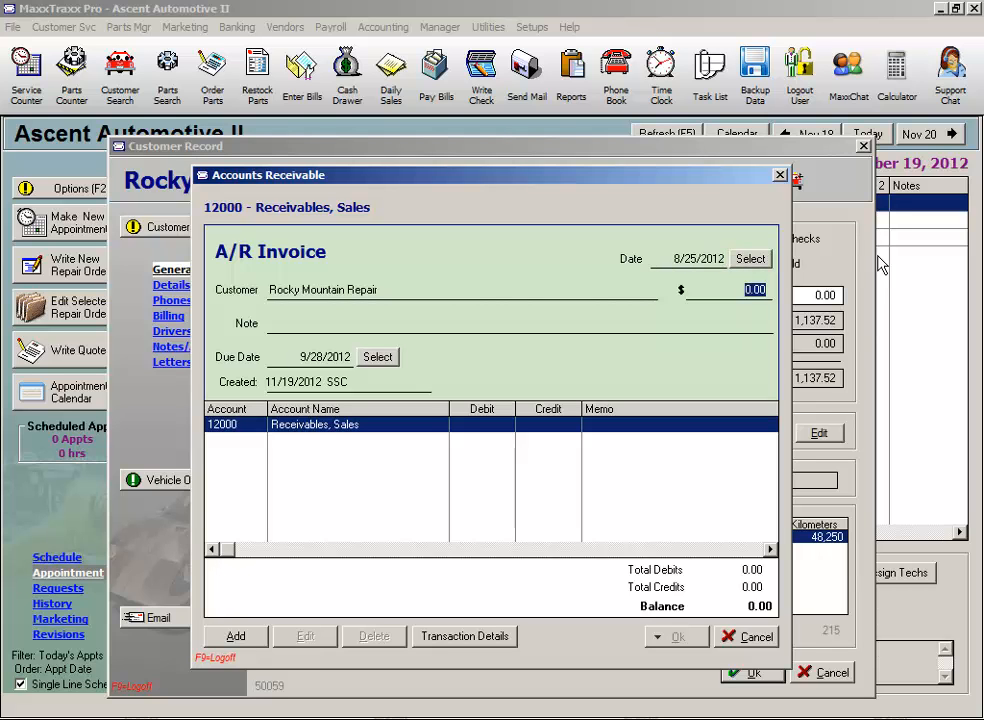
{"action": "type", "text": "152.48"}
{"action": "key", "text": "Tab"}
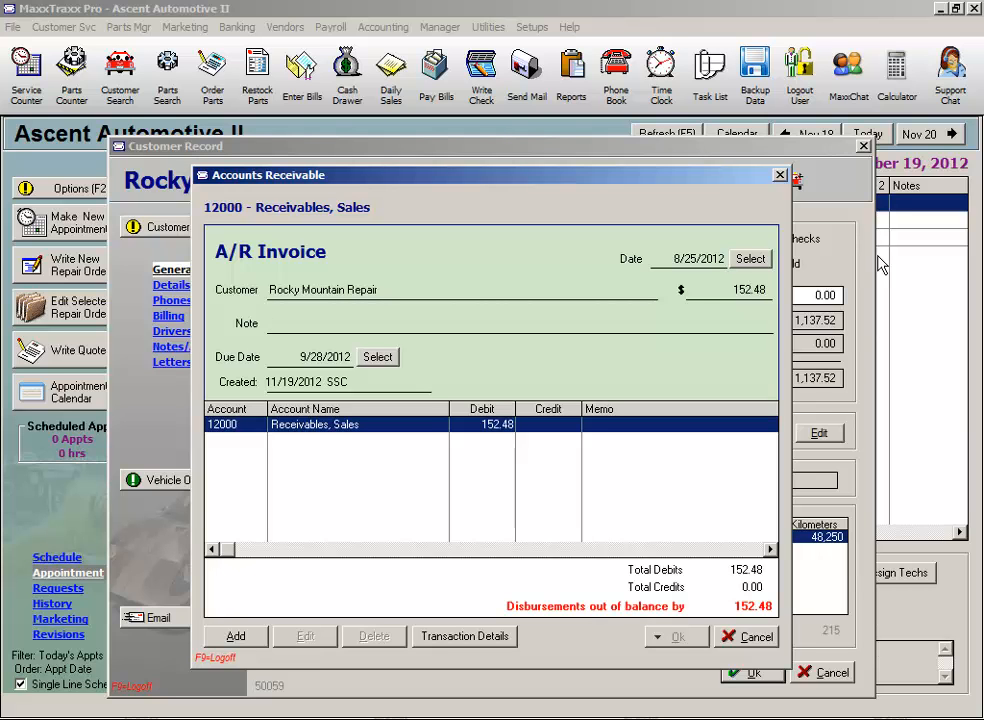
{"action": "type", "text": "RO #9956"}
{"action": "key", "text": "Return"}
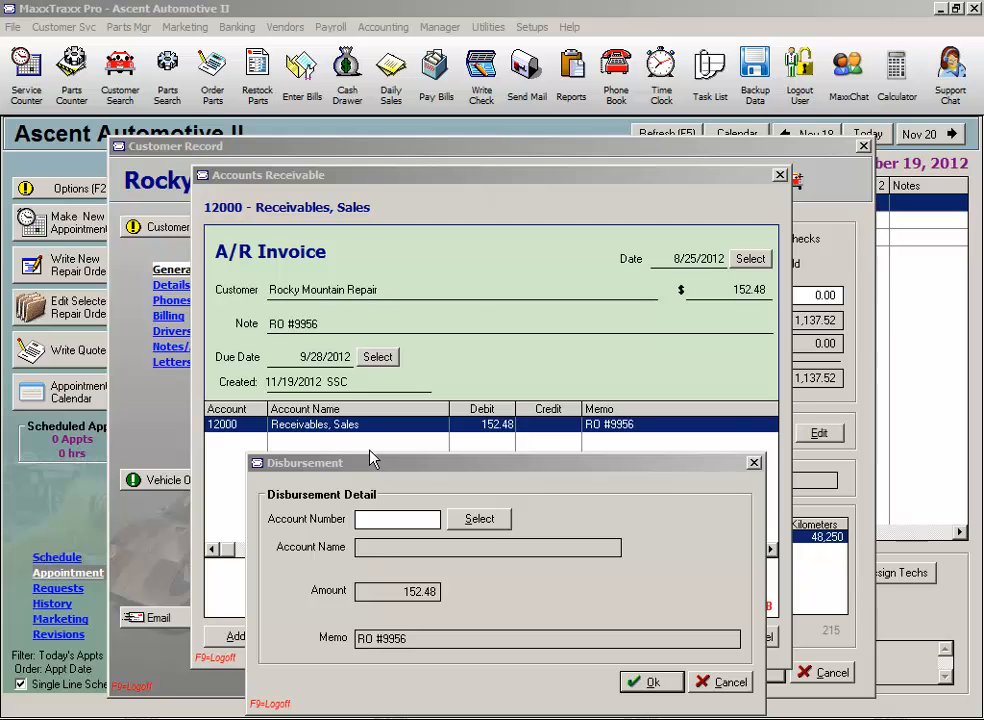
Disburse the invoice's full amount to account 19900, System Balance / Initial Setup, and save and close the invoice.
{"action": "left_click", "coordinate": [385, 520]}
{"action": "type", "text": "1"}
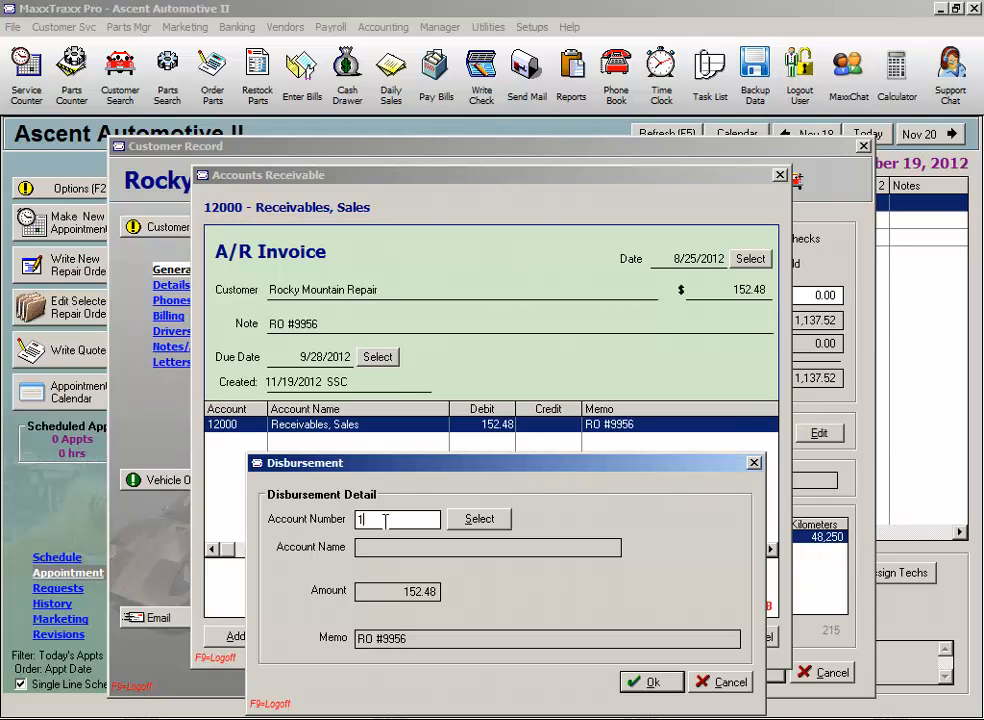
{"action": "type", "text": "9900"}
{"action": "key", "text": "Tab"}
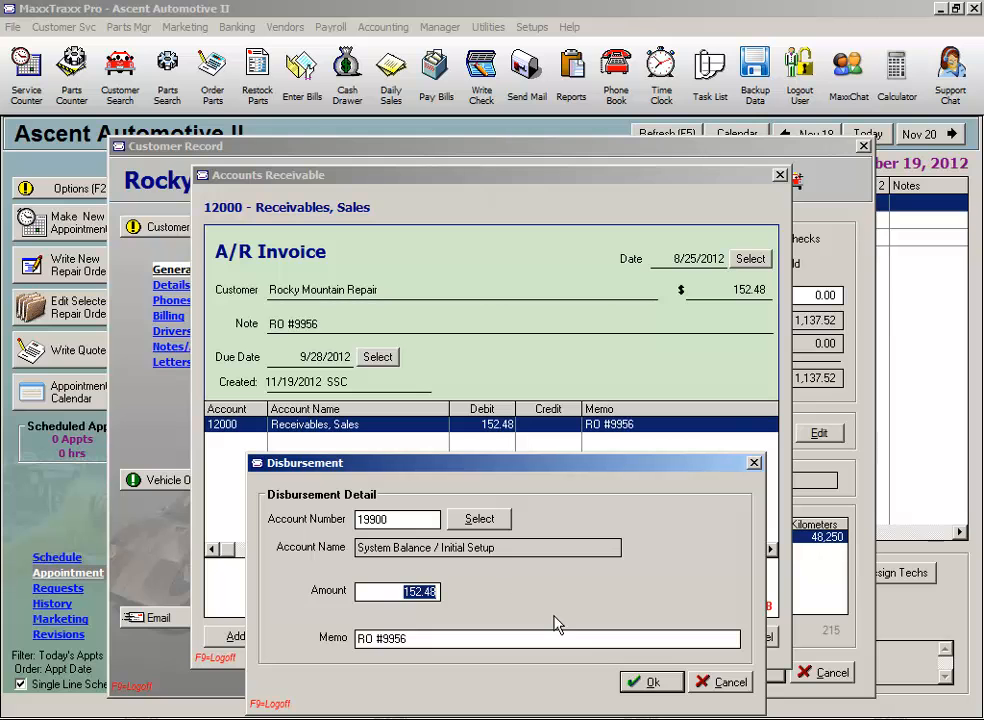
{"action": "left_click", "coordinate": [652, 683]}
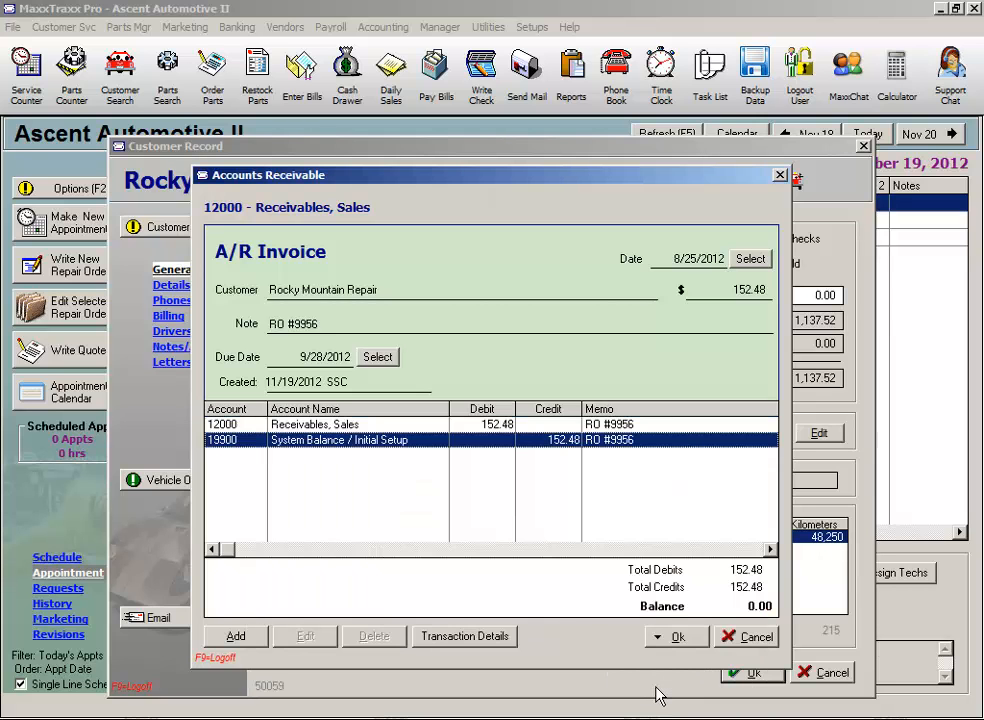
{"action": "left_click", "coordinate": [678, 641]}
{"action": "left_click", "coordinate": [702, 679]}
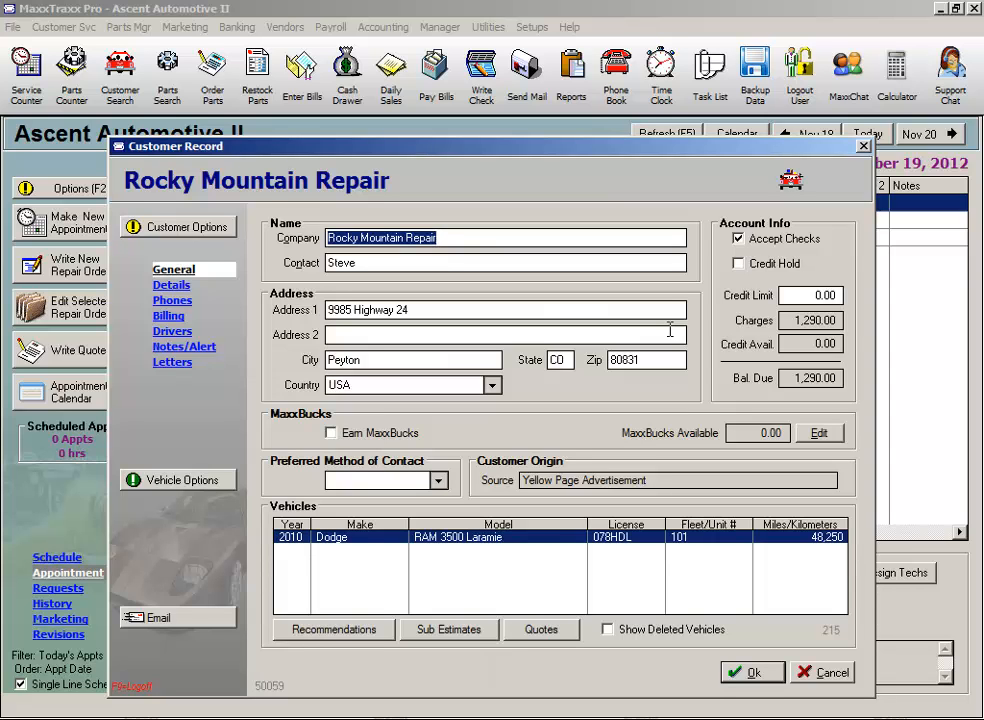
Create a new A/R credit for the customer dated 9/15/2012 for 100.00, with the credit memo number as the note.
{"action": "left_click", "coordinate": [196, 228]}
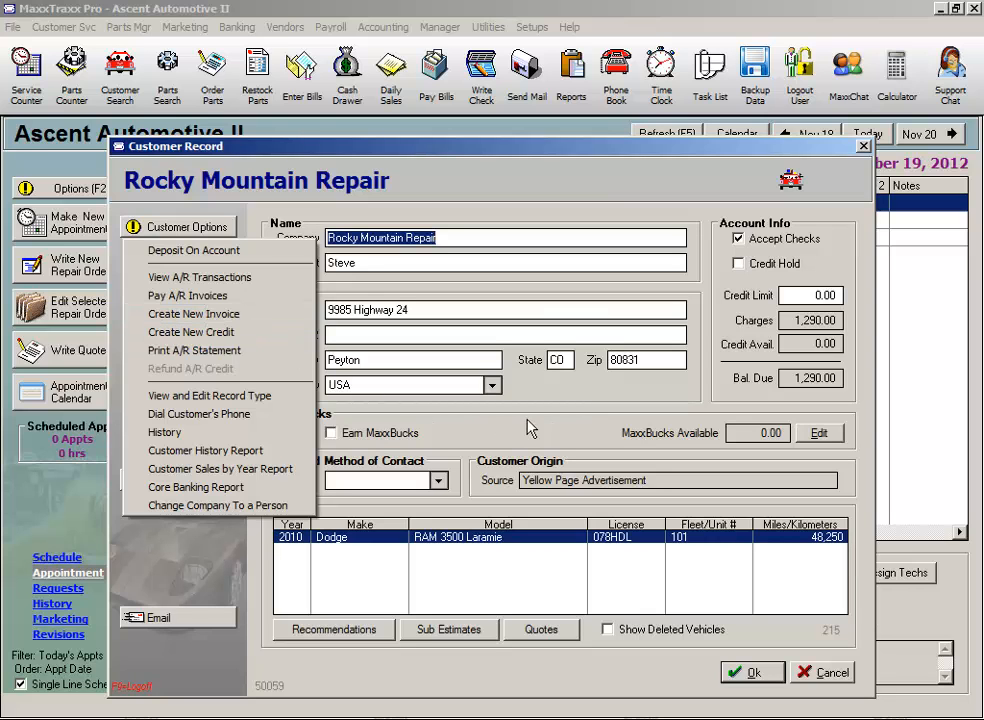
{"action": "key", "text": "Escape"}
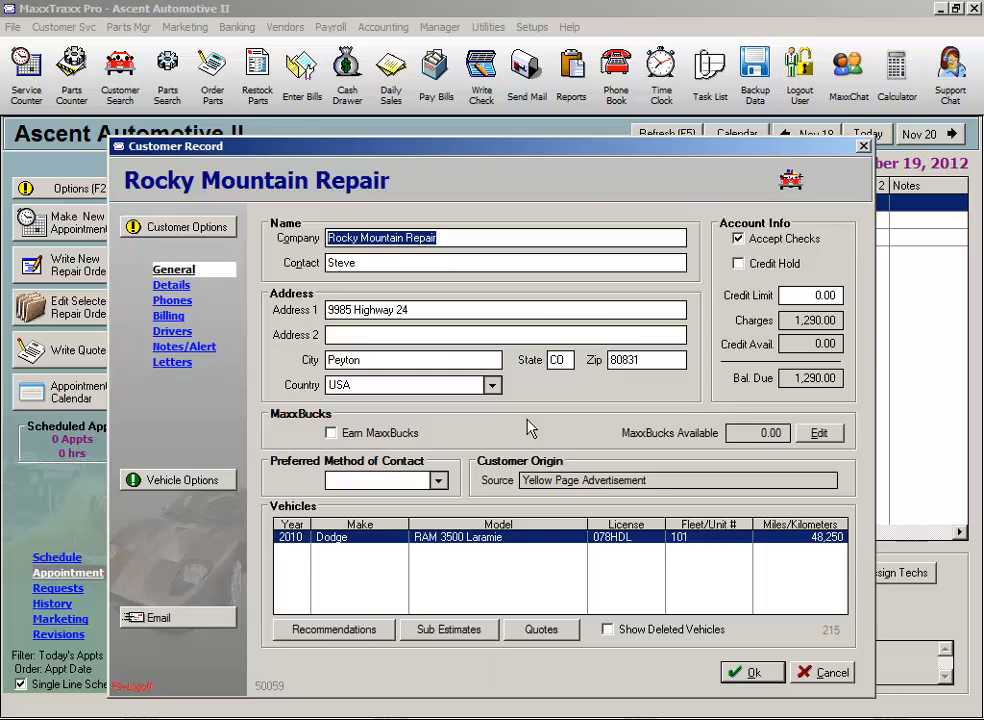
{"action": "left_click", "coordinate": [180, 234]}
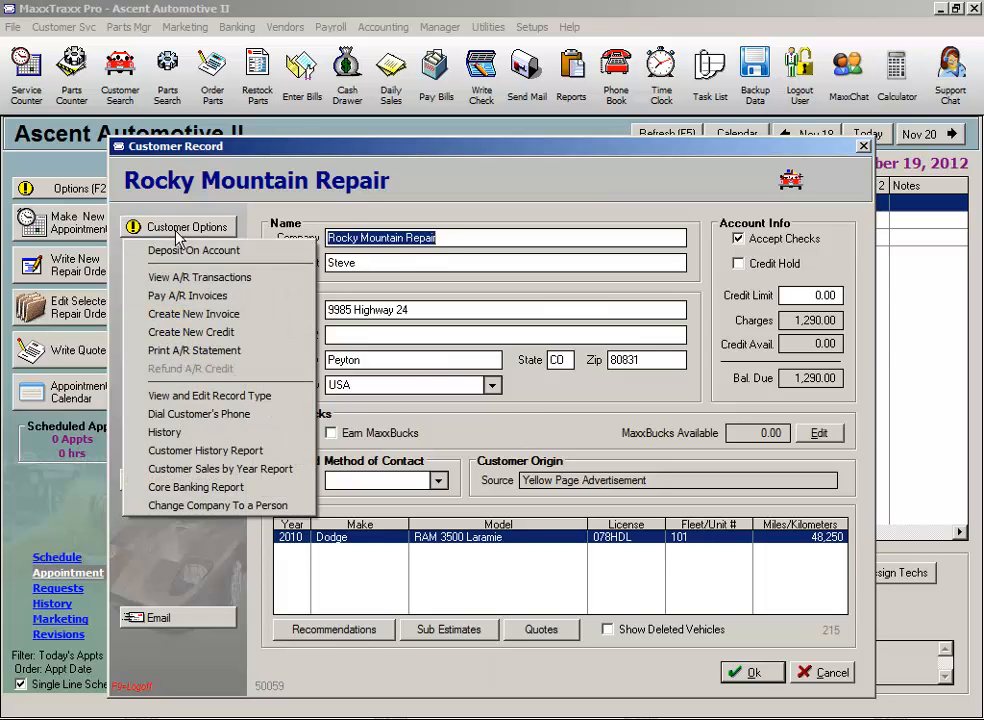
{"action": "left_click", "coordinate": [197, 334]}
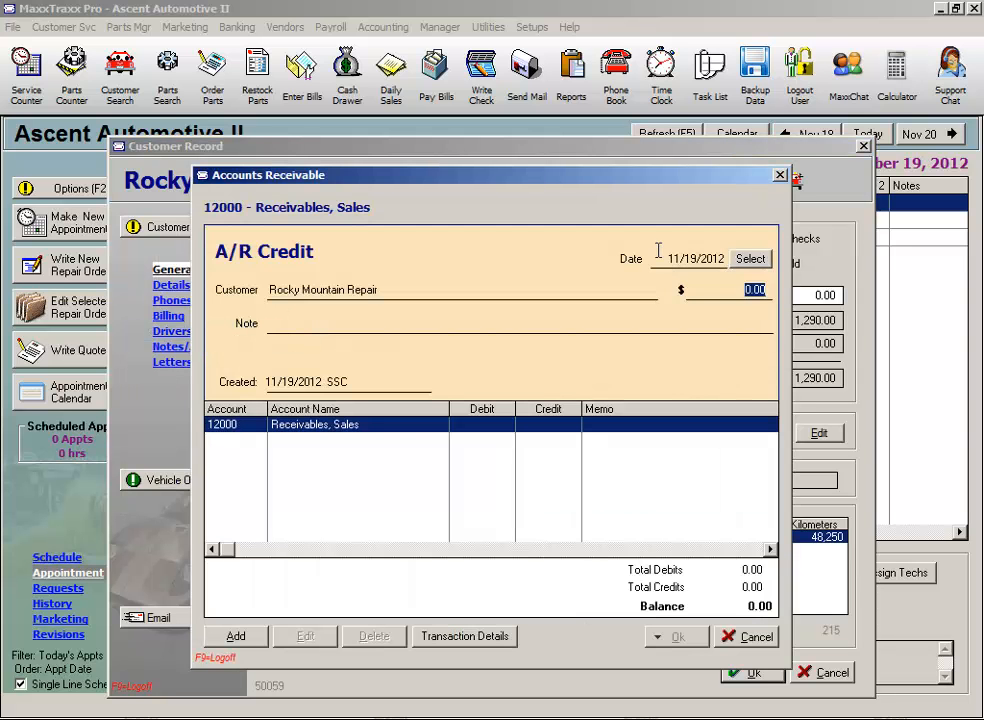
{"action": "left_click", "coordinate": [690, 258]}
{"action": "type", "text": "9/15"}
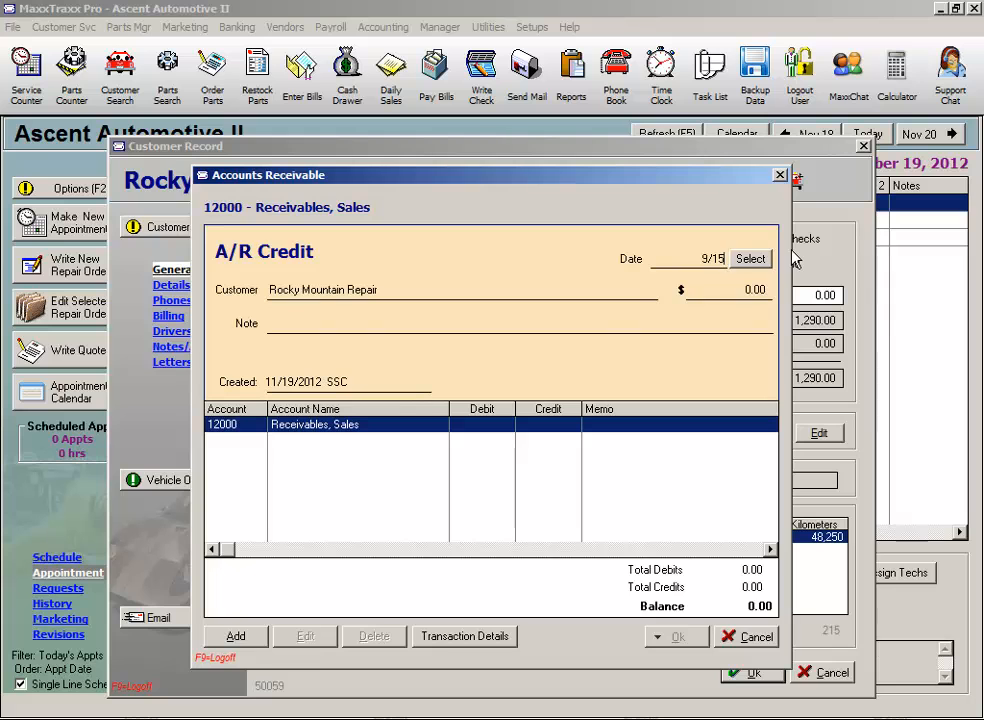
{"action": "key", "text": "Tab"}
{"action": "type", "text": "100"}
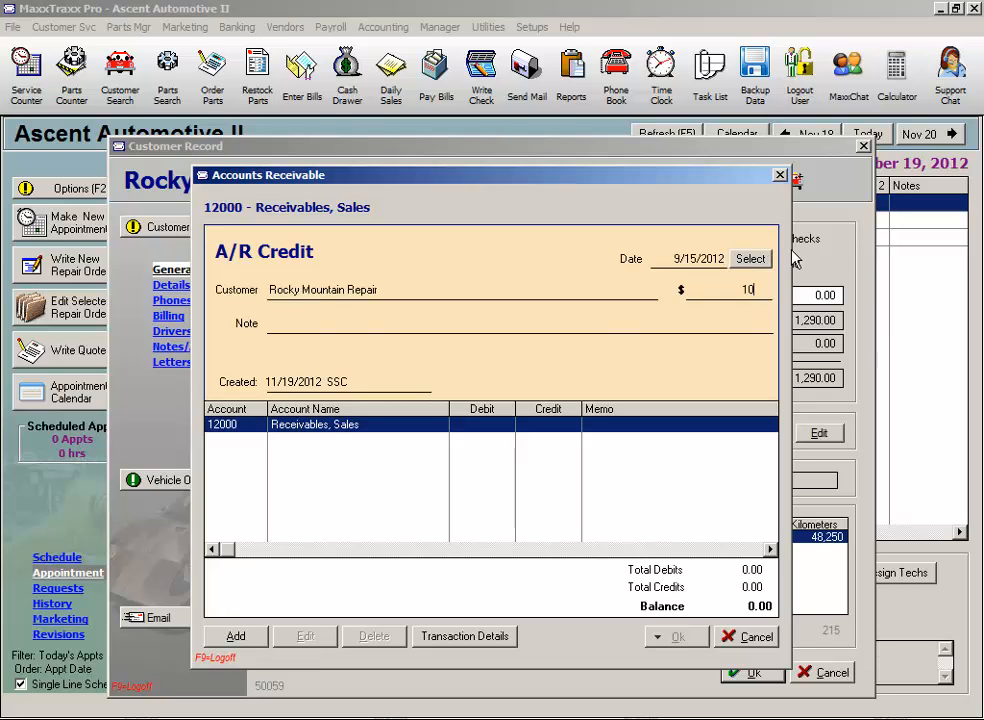
{"action": "key", "text": "Tab"}
{"action": "type", "text": "CM #9987"}
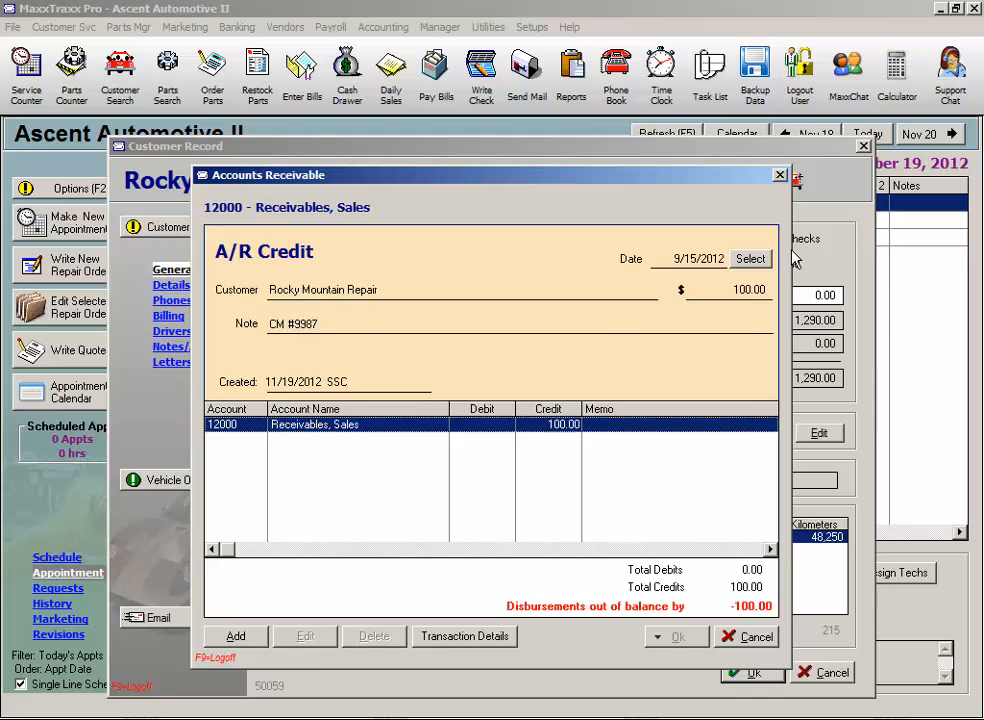
Disburse the credit's full amount to account 19900, System Balance / Initial Setup, and save and close the credit.
{"action": "key", "text": "Tab"}
{"action": "type", "text": "19900"}
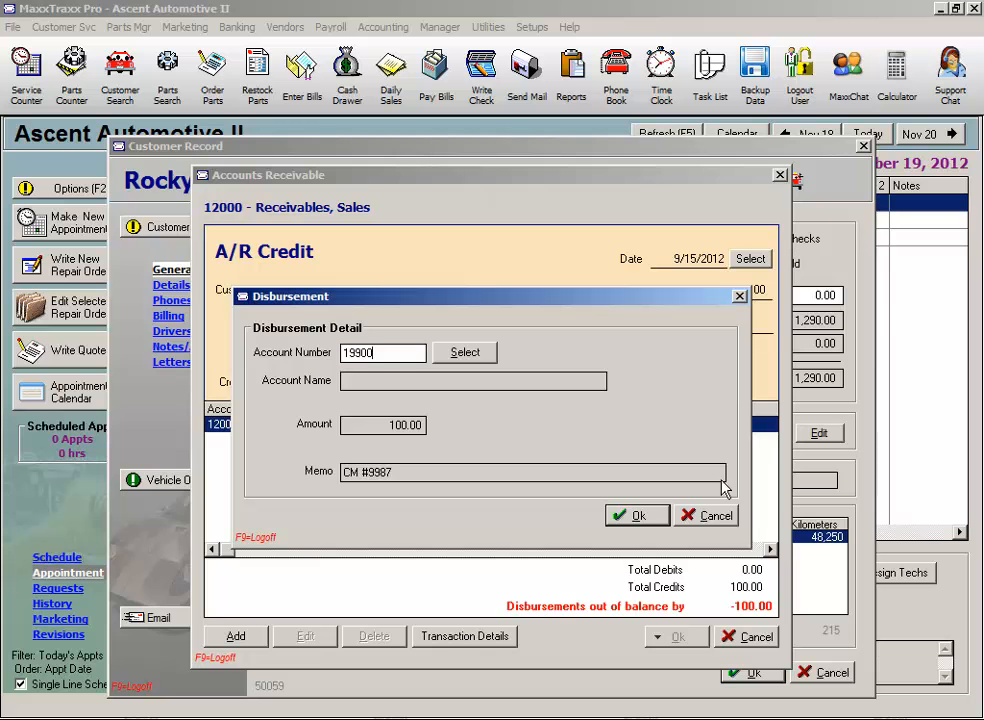
{"action": "key", "text": "Tab"}
{"action": "left_click", "coordinate": [660, 517]}
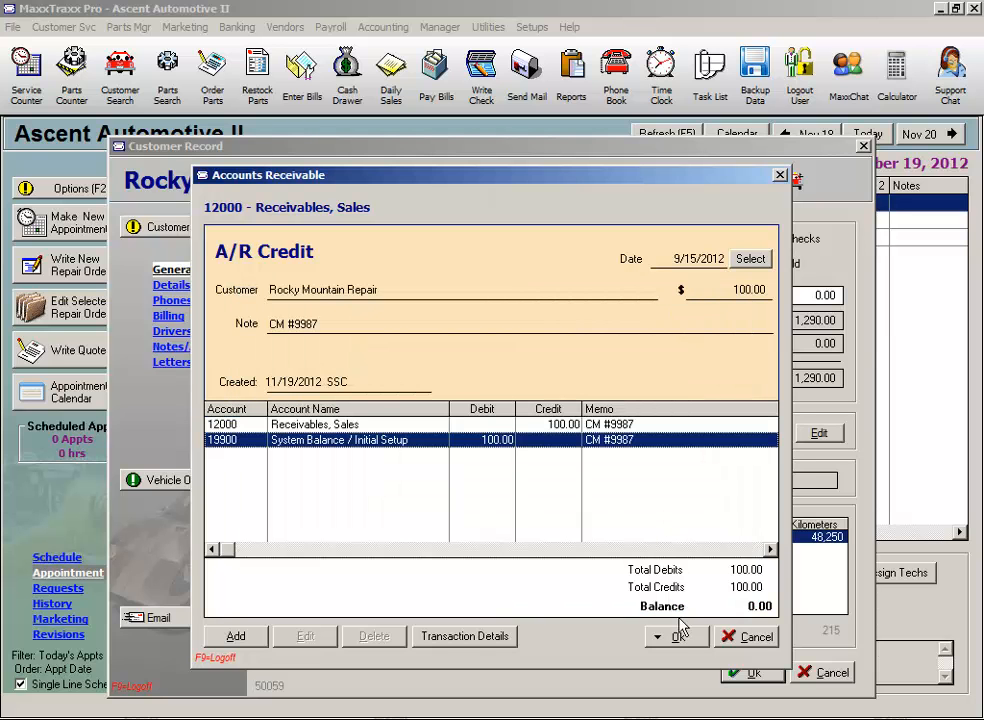
{"action": "left_click", "coordinate": [677, 636]}
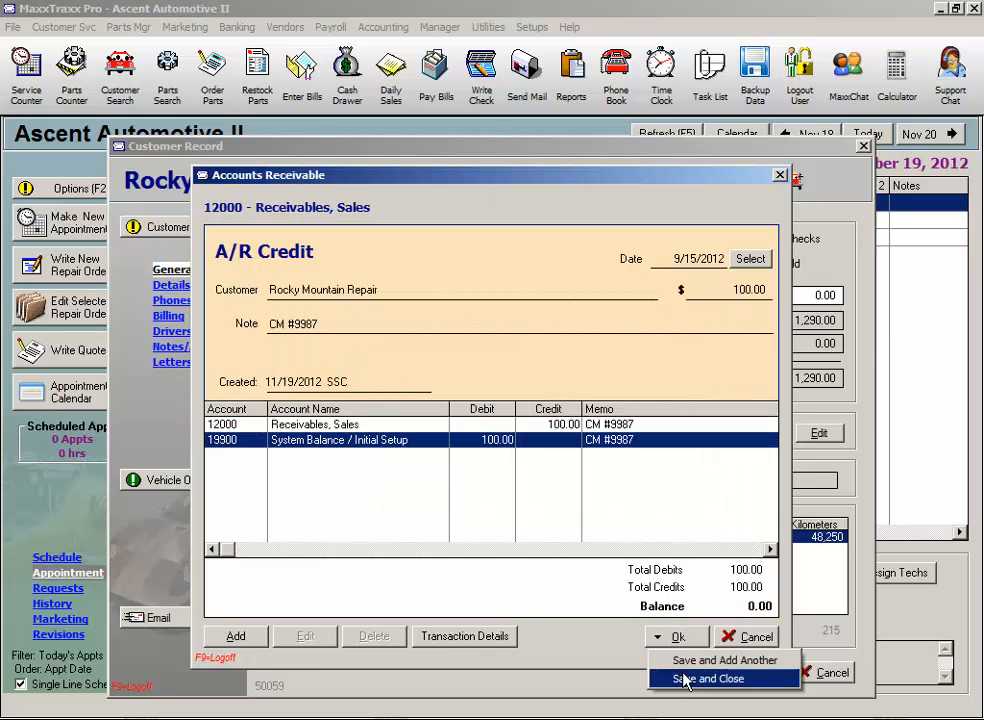
{"action": "left_click", "coordinate": [684, 679]}
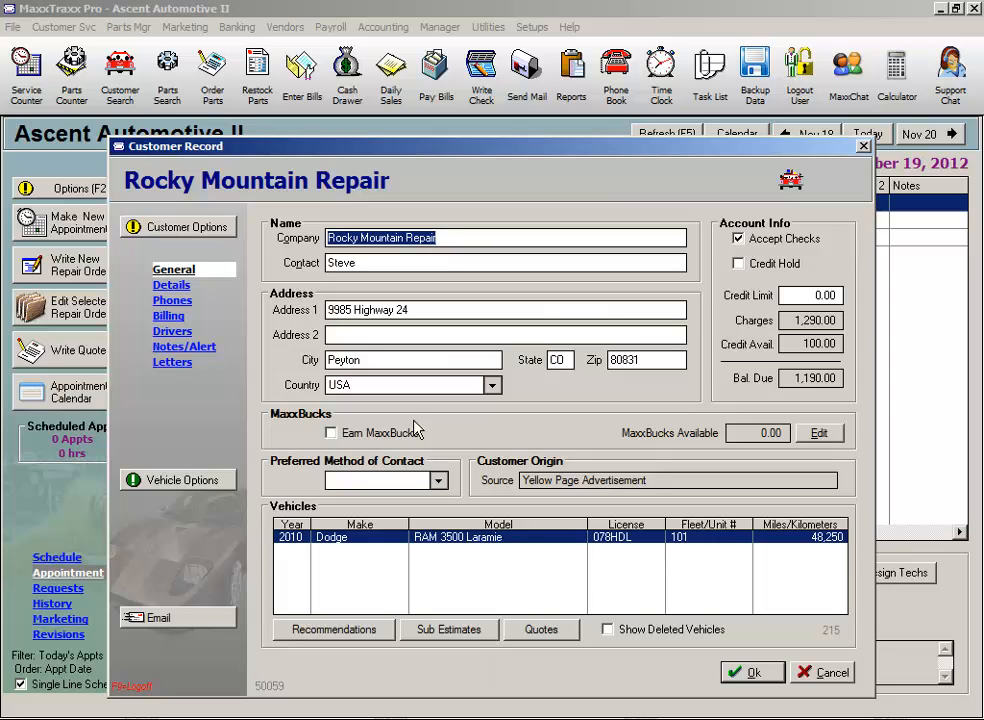
Generate the customer's A/R statement as of 10/31/2012, showing accounts receivable activity for the last 90 days.
{"action": "left_click", "coordinate": [190, 229]}
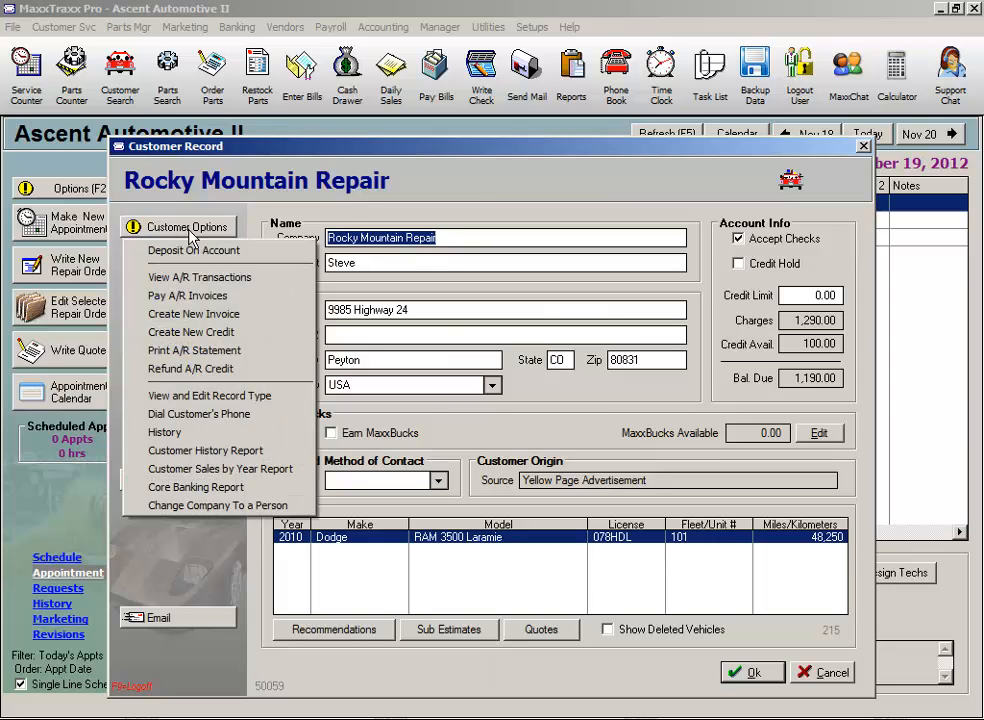
{"action": "left_click", "coordinate": [200, 352]}
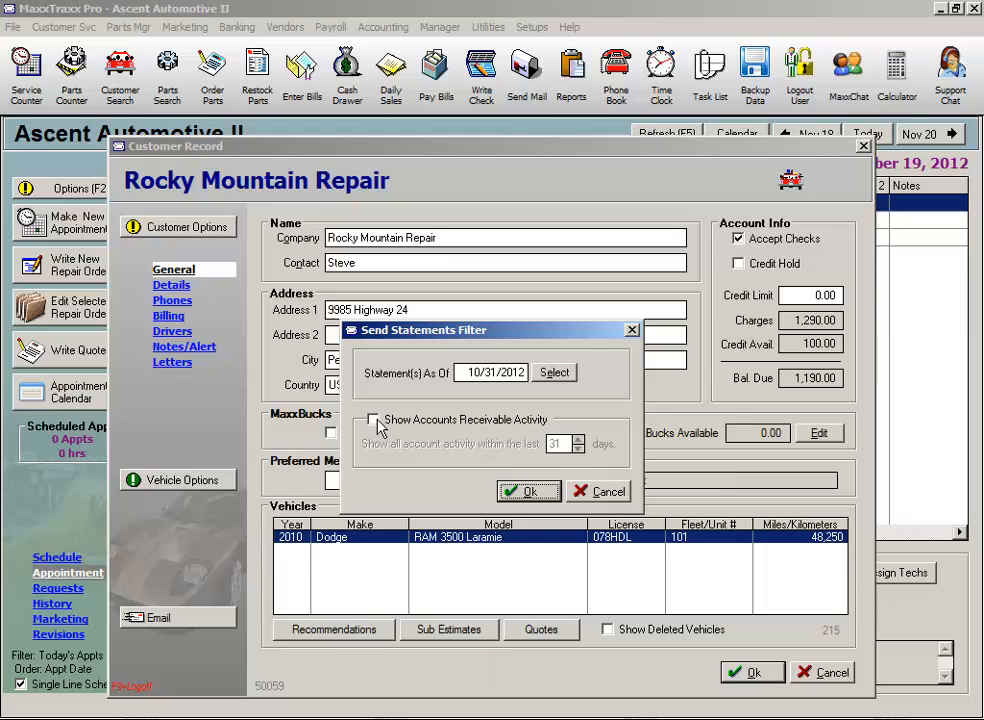
{"action": "left_click", "coordinate": [374, 420]}
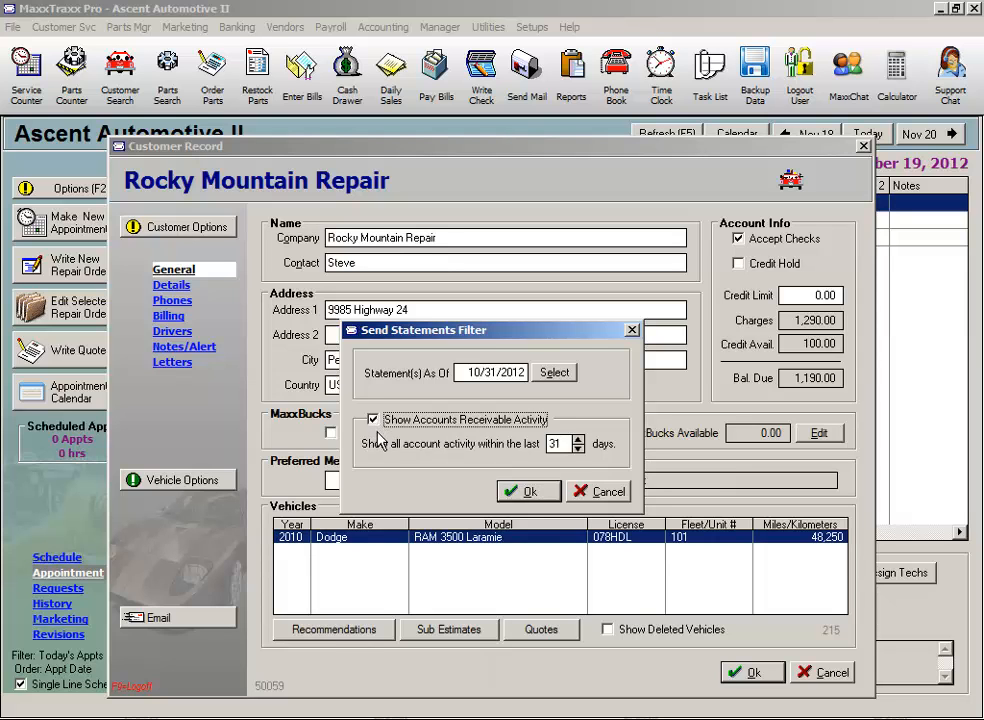
{"action": "double_click", "coordinate": [562, 443]}
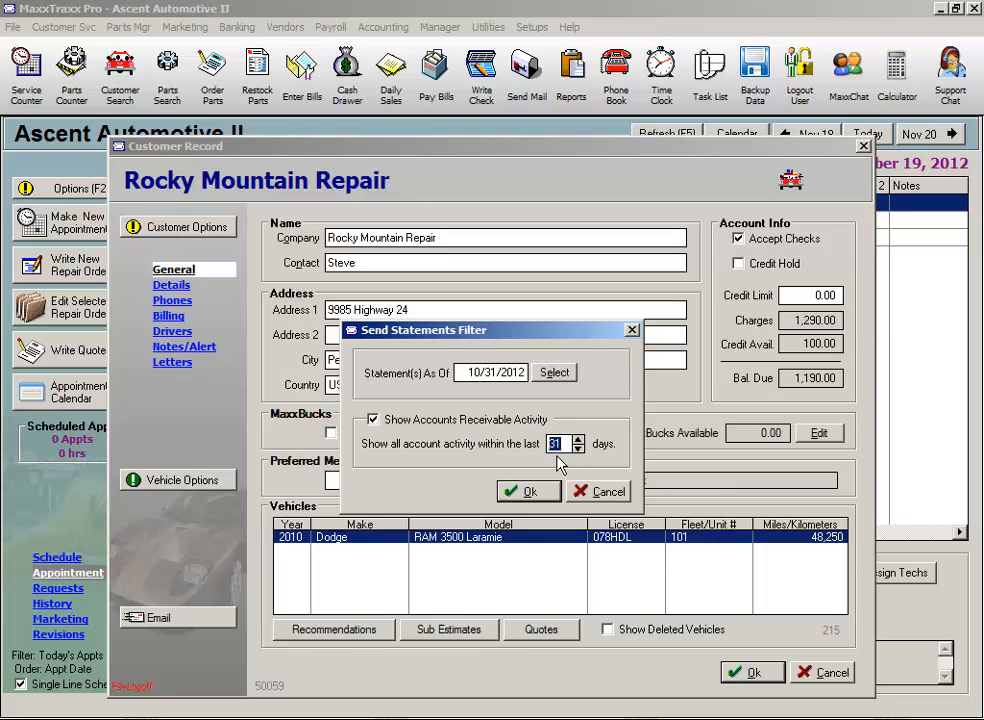
{"action": "type", "text": "90"}
{"action": "left_click", "coordinate": [546, 494]}
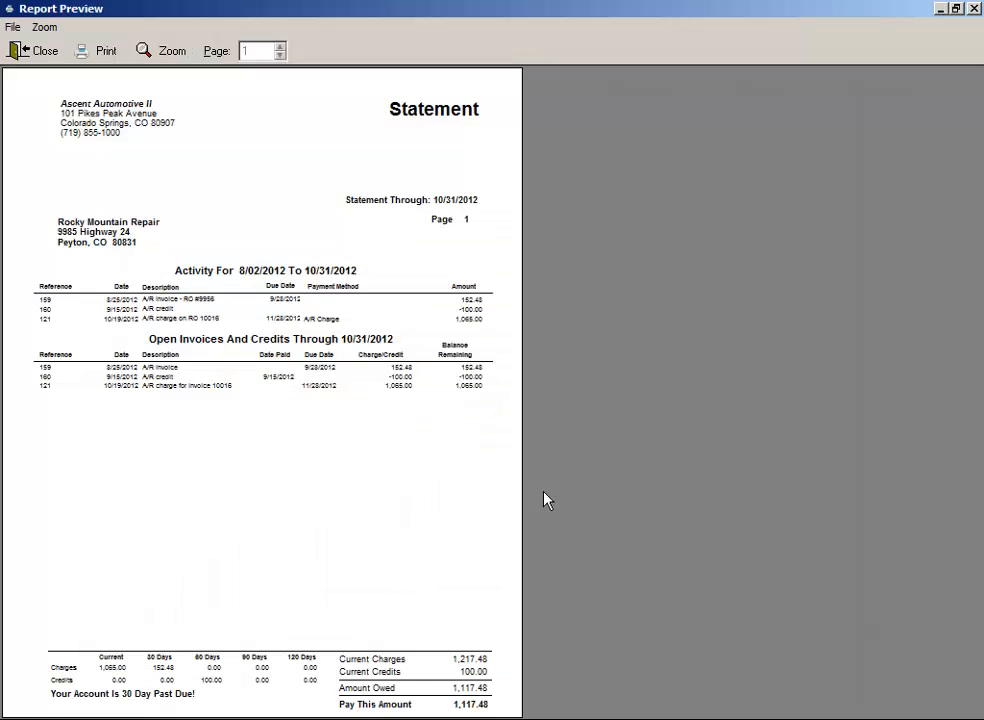
Review the statement preview at a larger size, then close the preview and the customer record.
{"action": "left_click", "coordinate": [386, 484]}
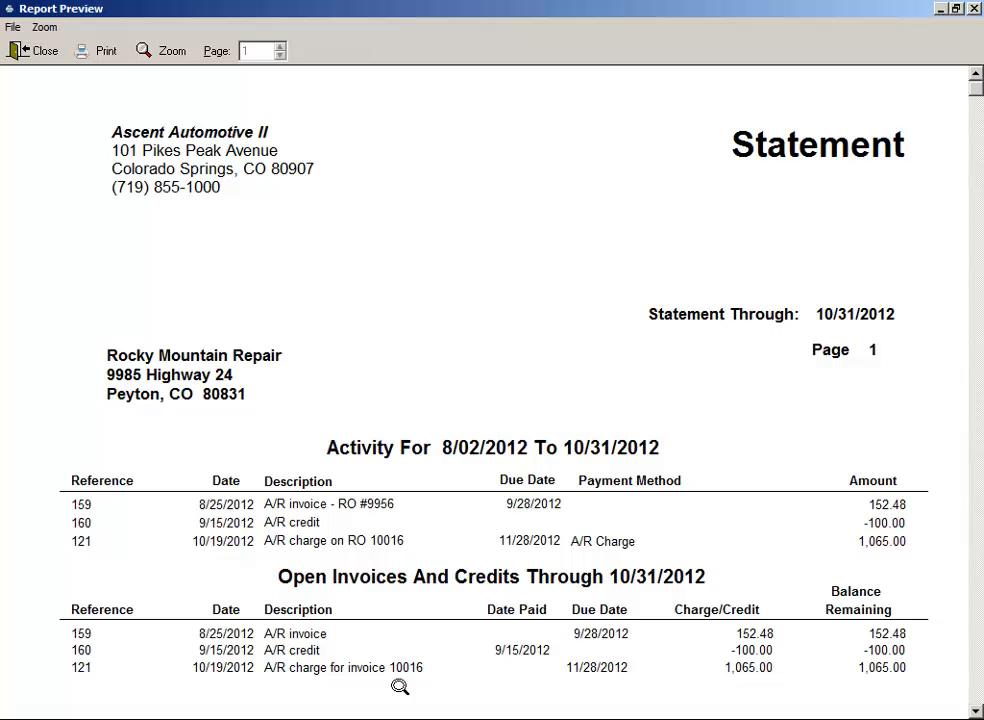
{"action": "left_click", "coordinate": [42, 51]}
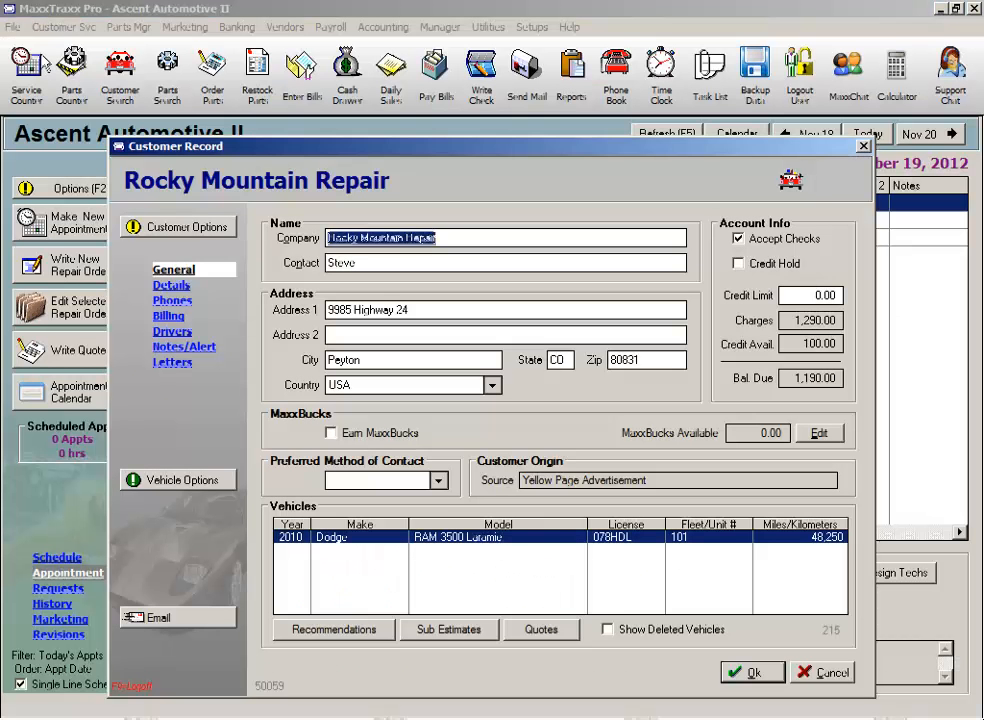
{"action": "left_click", "coordinate": [745, 672]}
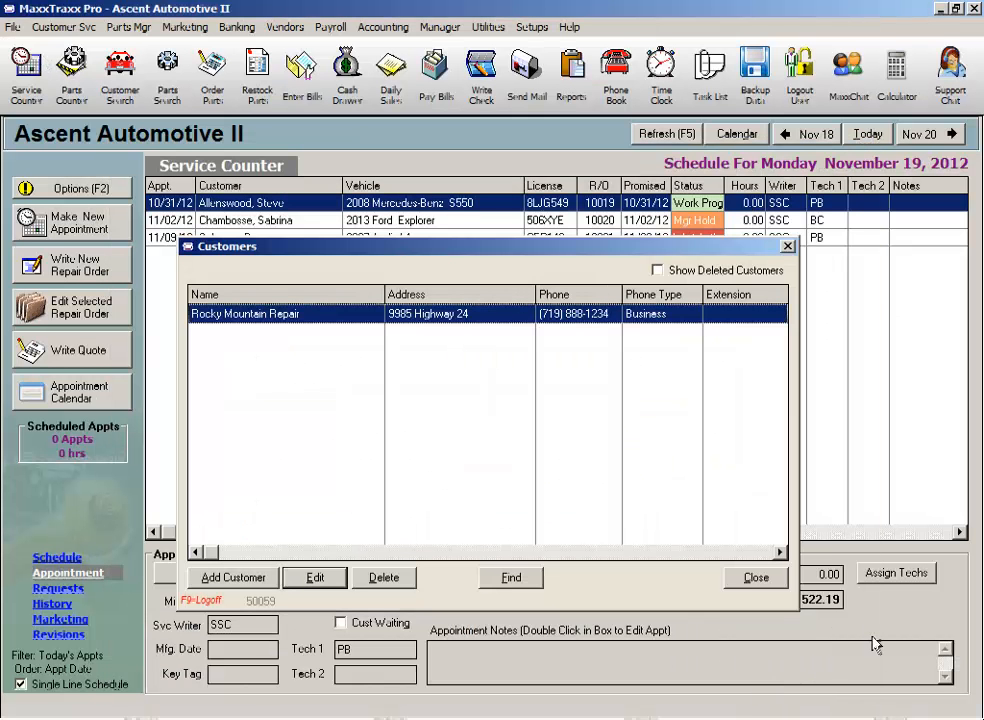